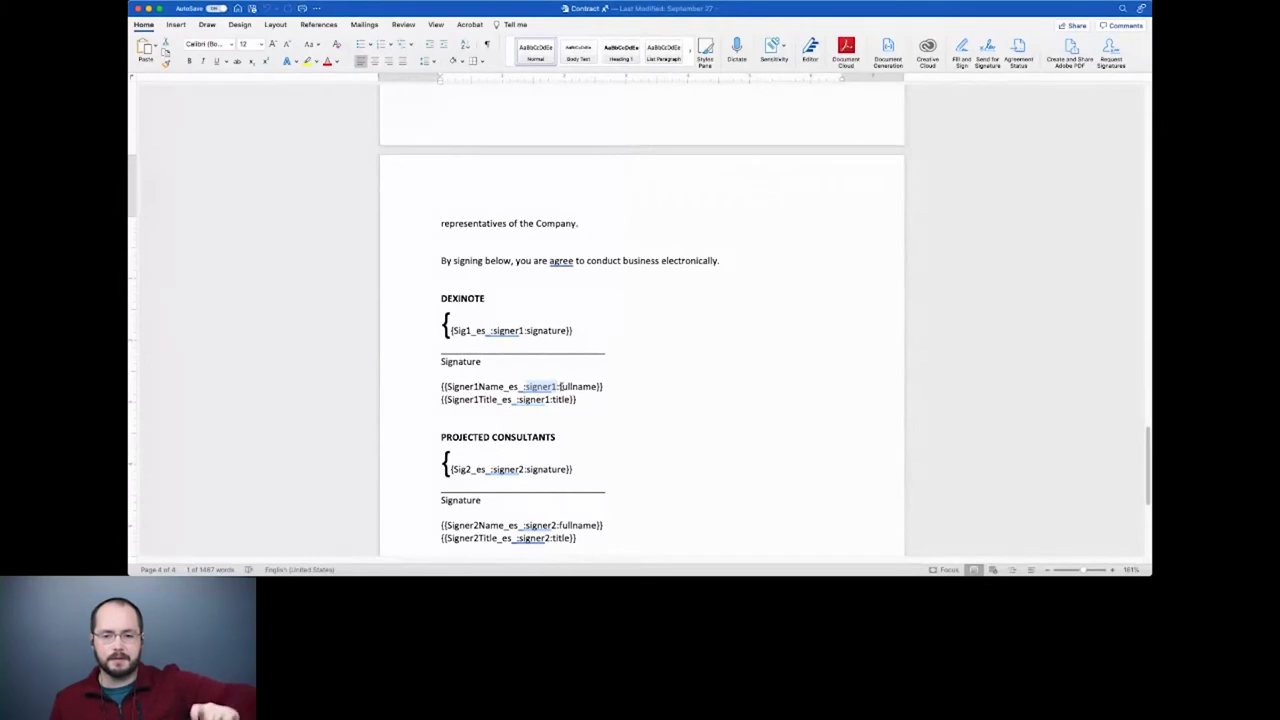
Examine the signature, full name and title text tags for signer1 and signer2 in the contract's signature blocks.
{"action": "left_click_drag", "start_coordinate": [560, 386], "coordinate": [596, 386]}
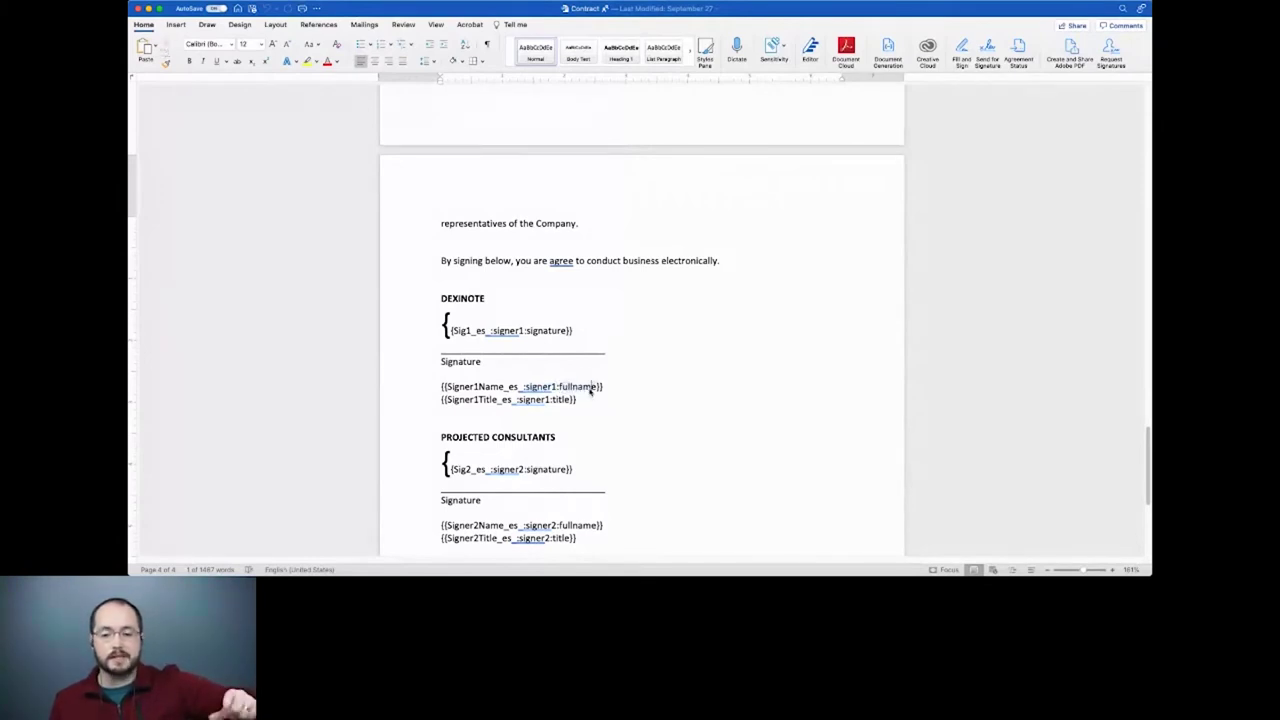
{"action": "double_click", "coordinate": [559, 399]}
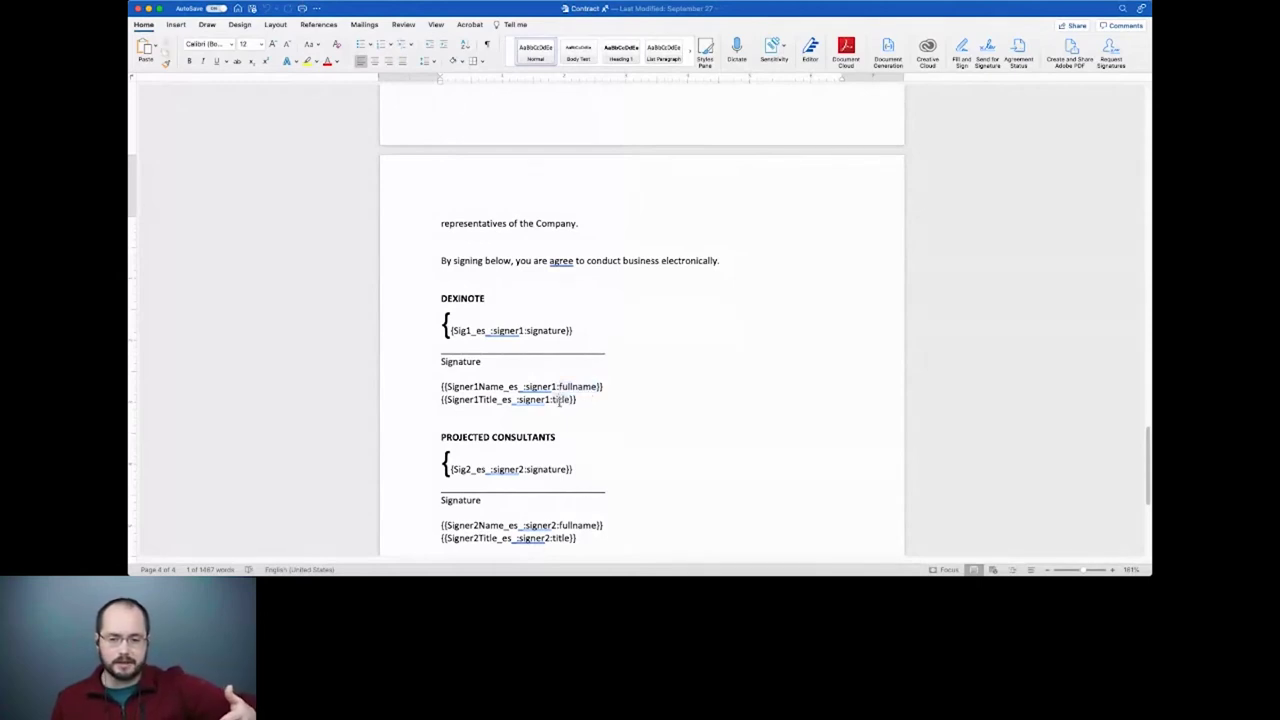
{"action": "double_click", "coordinate": [530, 330]}
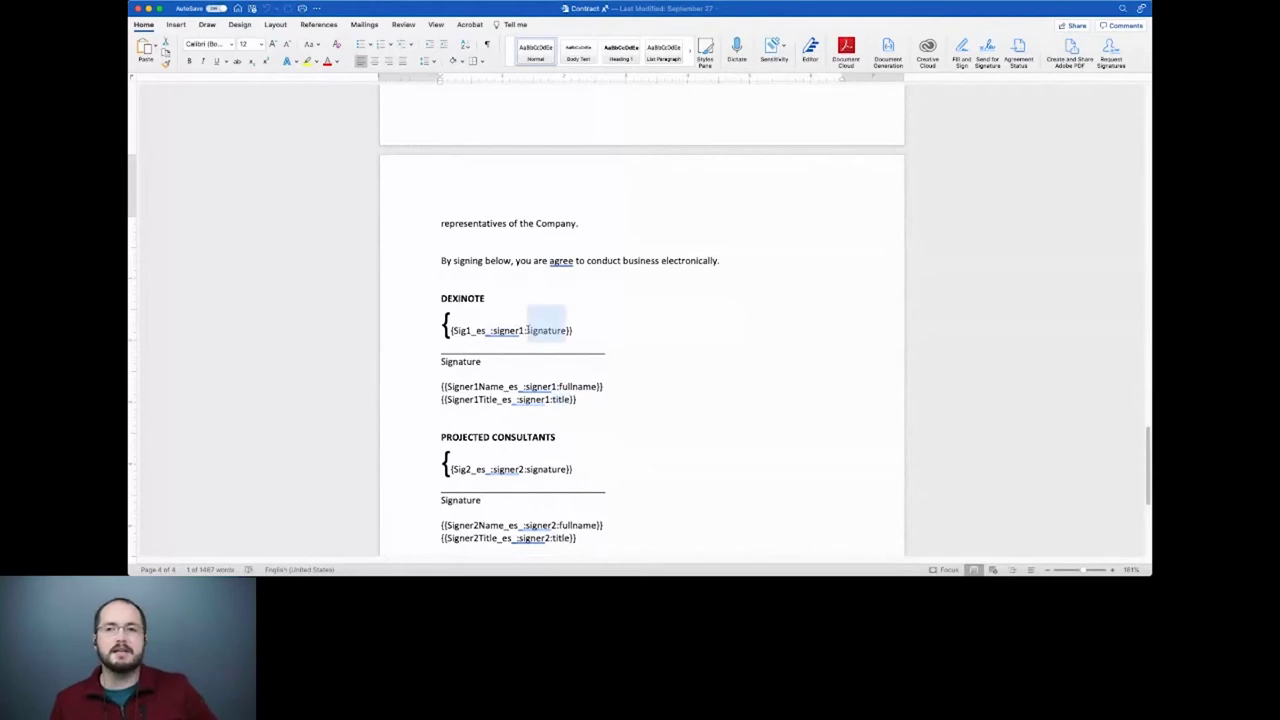
{"action": "left_click_drag", "start_coordinate": [593, 330], "coordinate": [463, 330]}
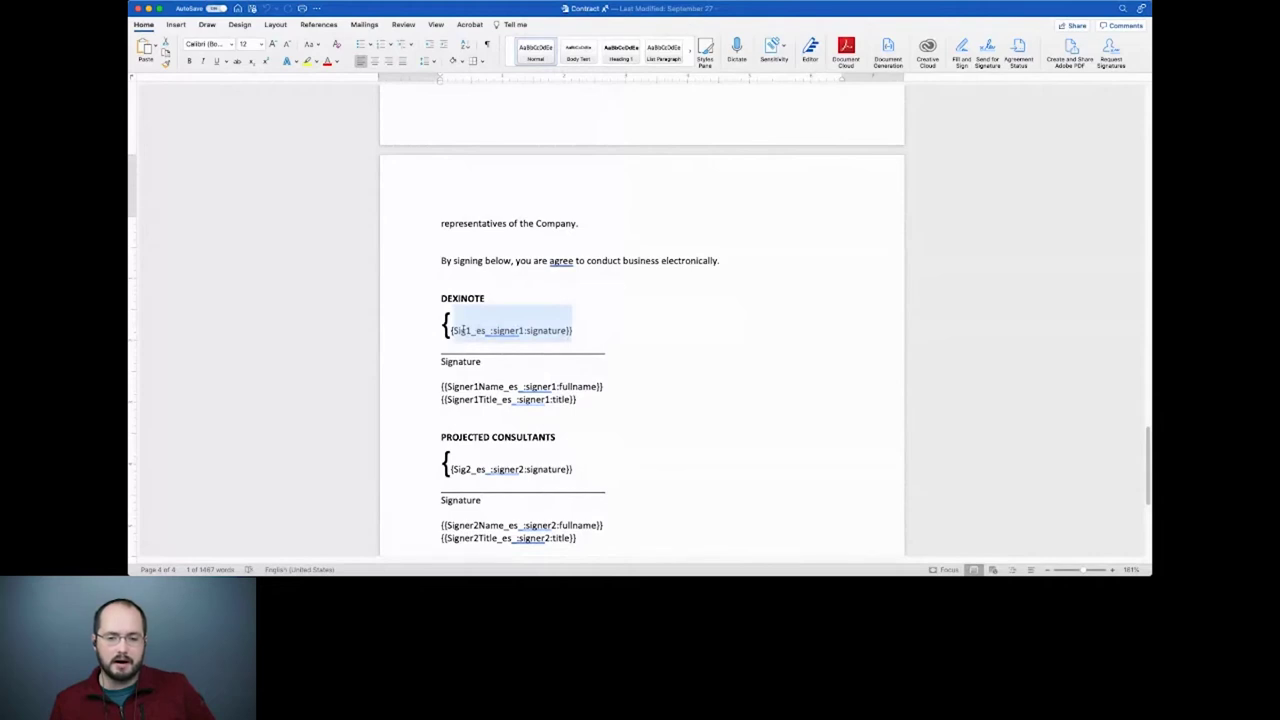
{"action": "scroll", "coordinate": [491, 399], "scroll_direction": "down", "scroll_amount": 2}
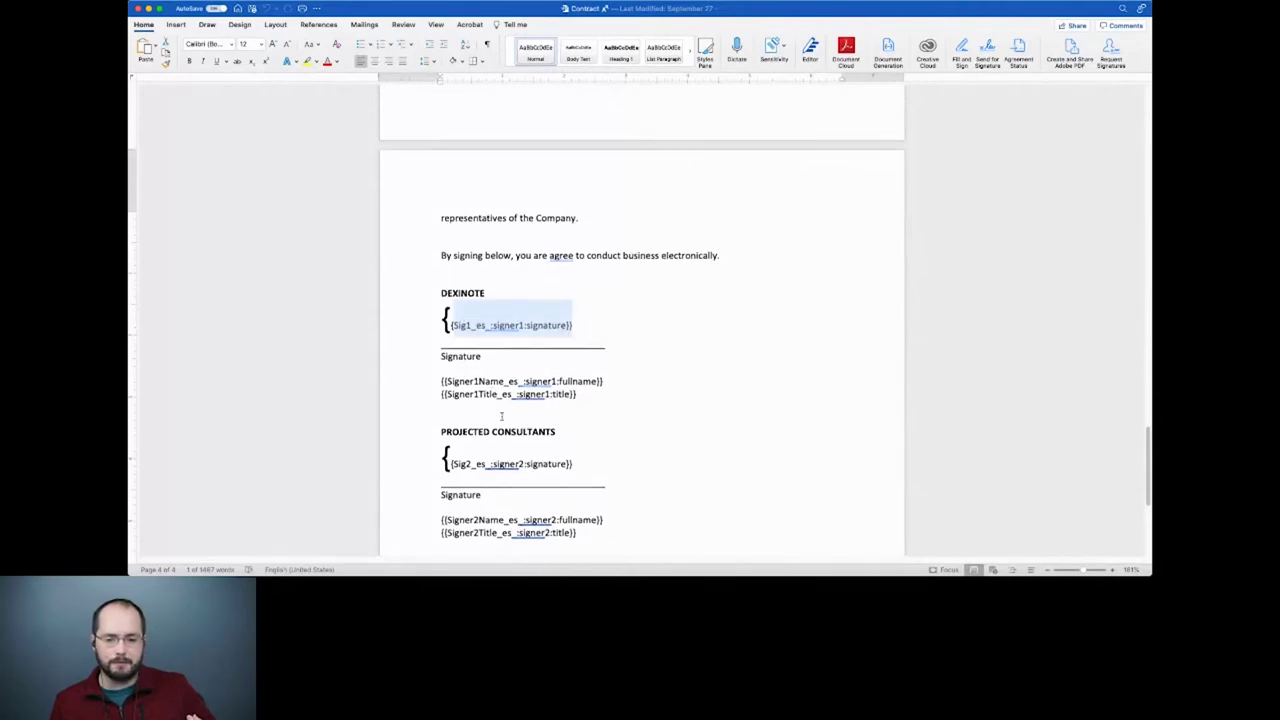
{"action": "left_click", "coordinate": [521, 445]}
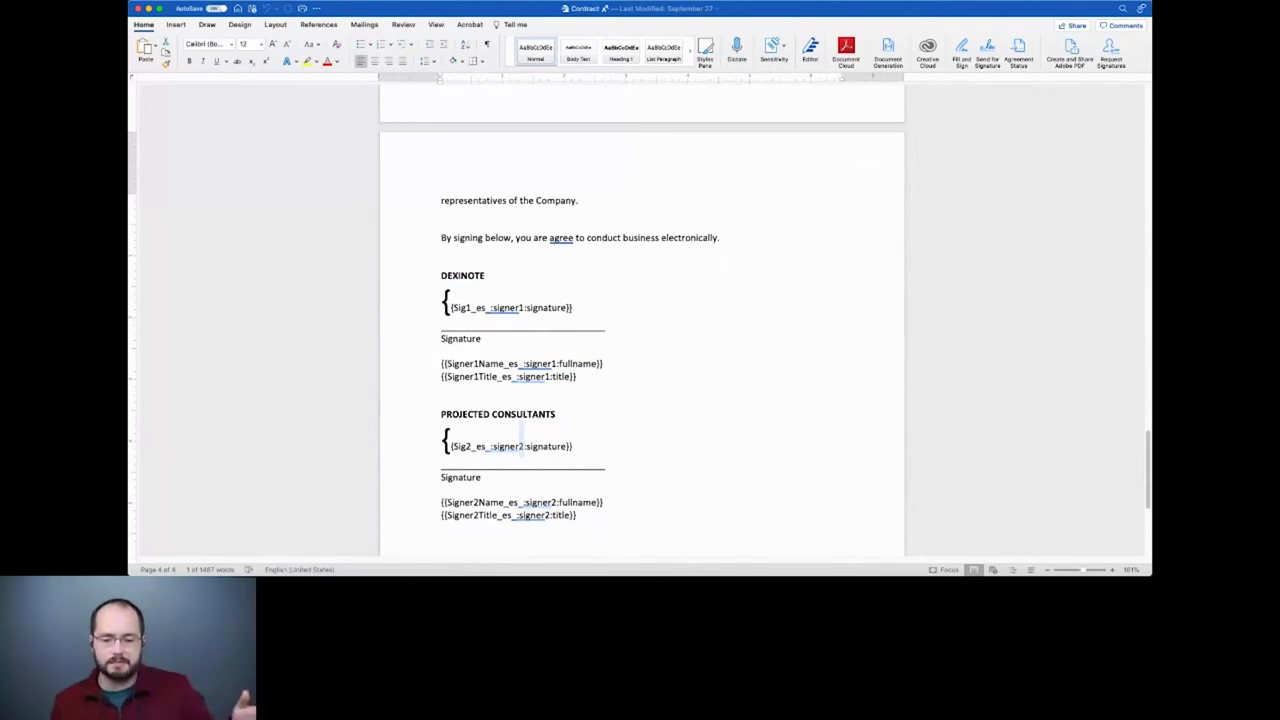
{"action": "triple_click", "coordinate": [553, 290]}
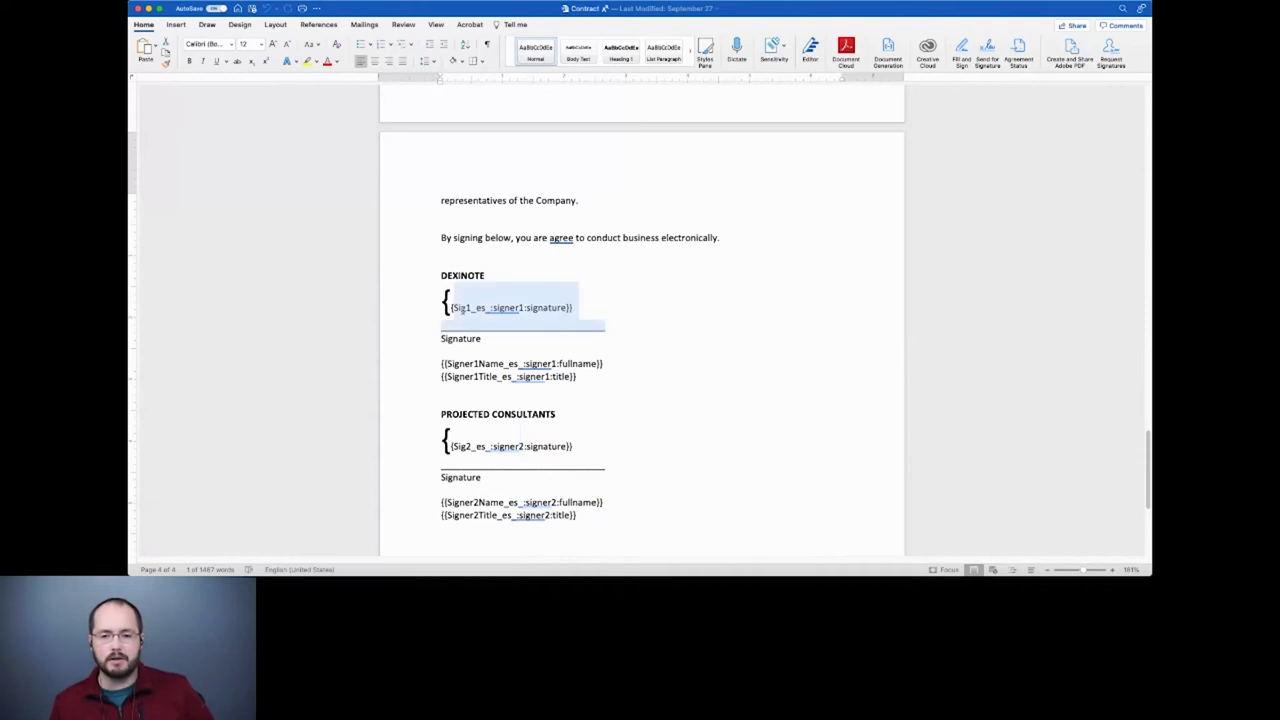
{"action": "left_click", "coordinate": [464, 311]}
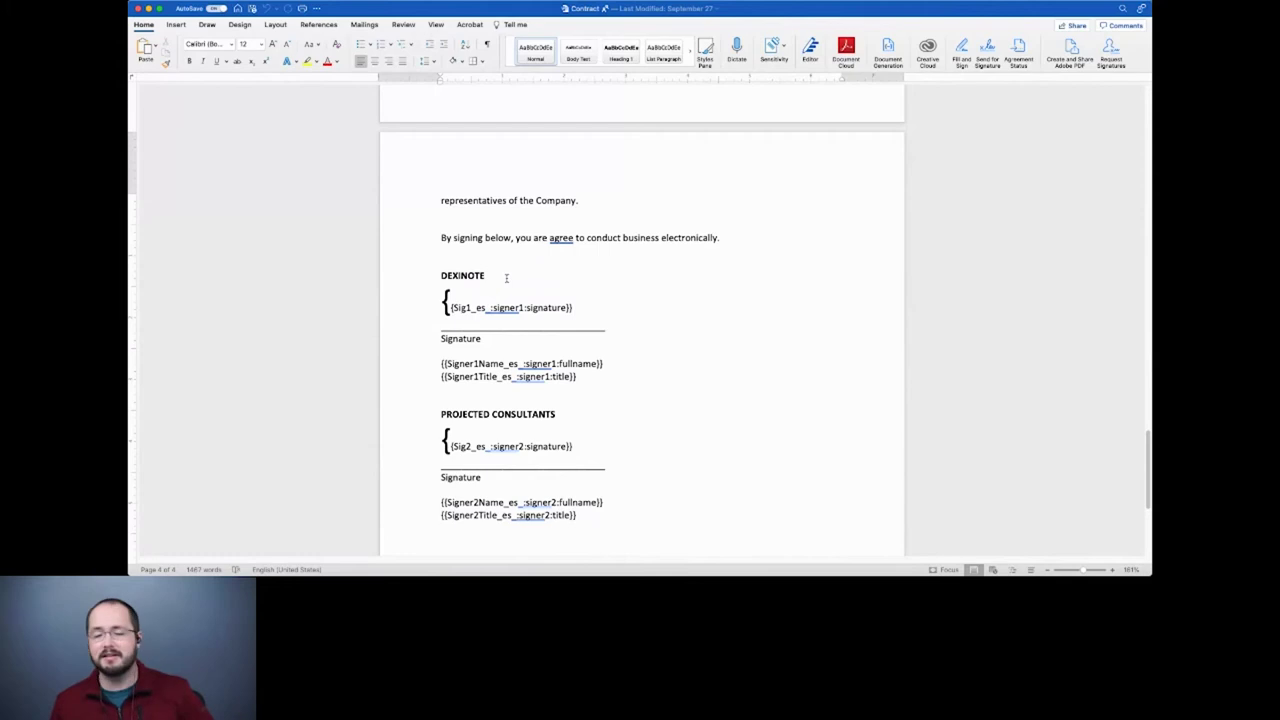
Open the Adobe Document Generation tagger, continue without JSON data, and expand the advanced Adobe Sign tag options.
{"action": "left_click", "coordinate": [888, 50]}
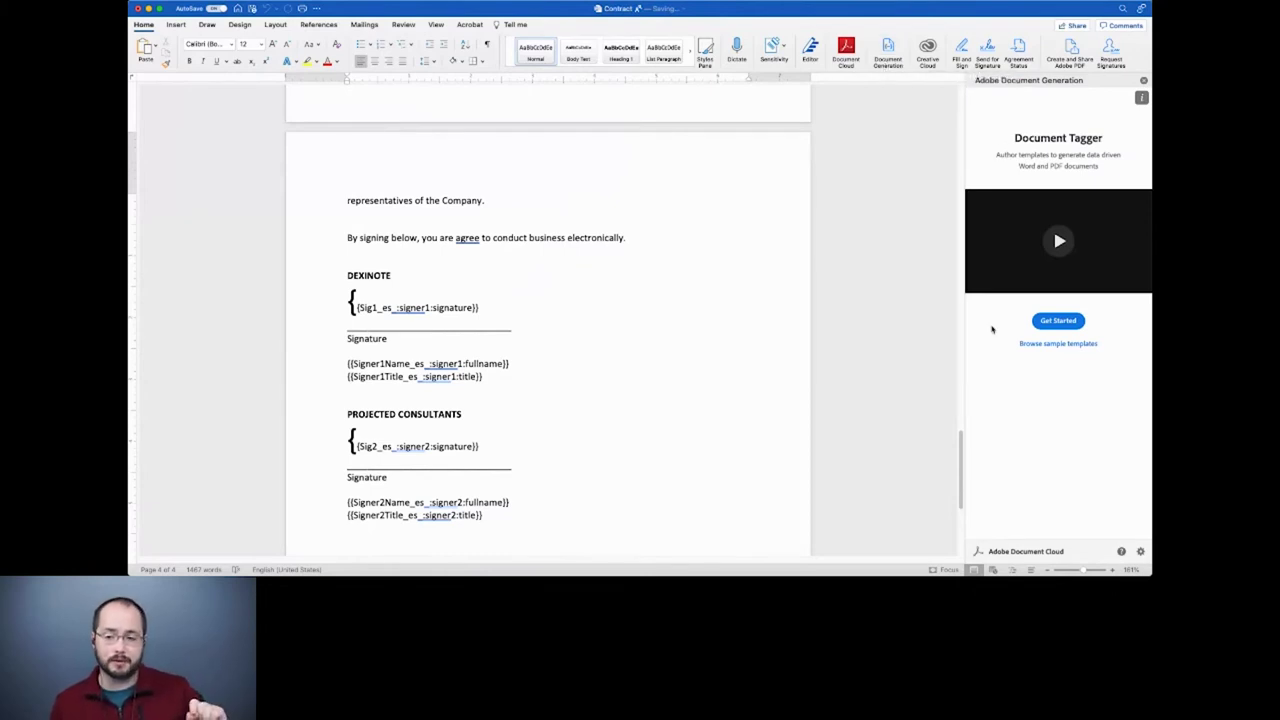
{"action": "left_click", "coordinate": [1060, 320]}
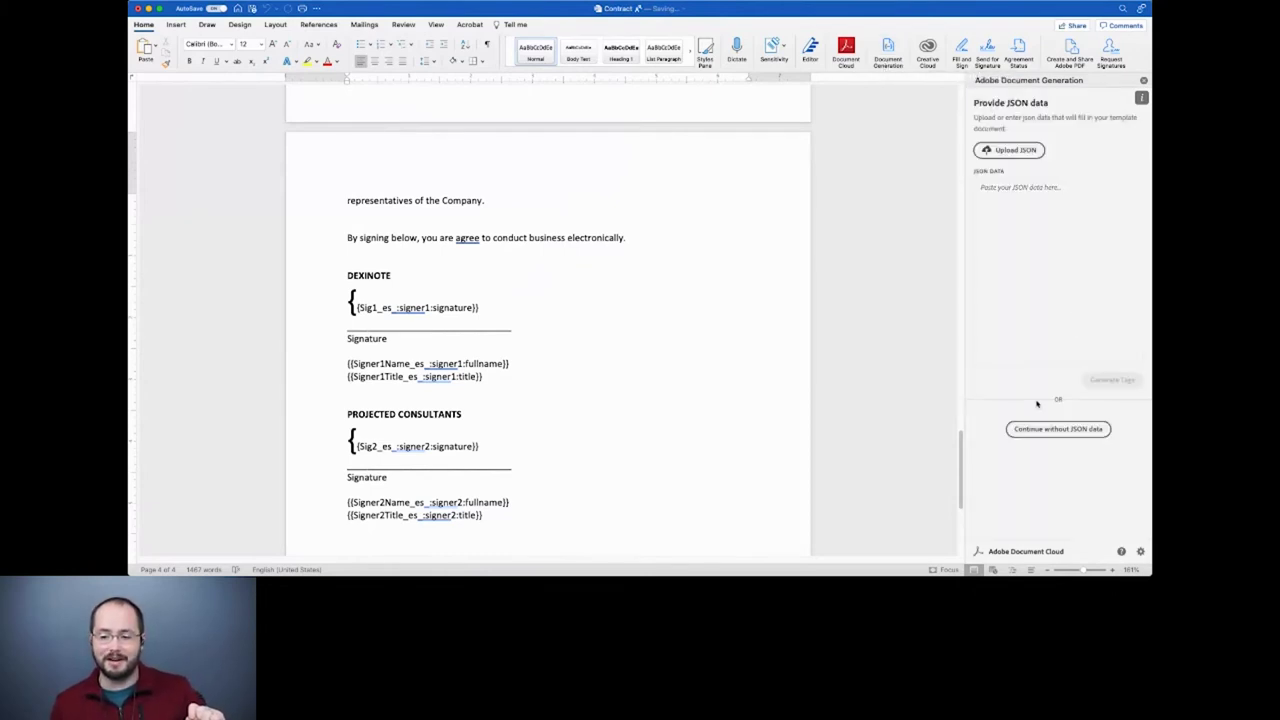
{"action": "left_click", "coordinate": [1032, 436]}
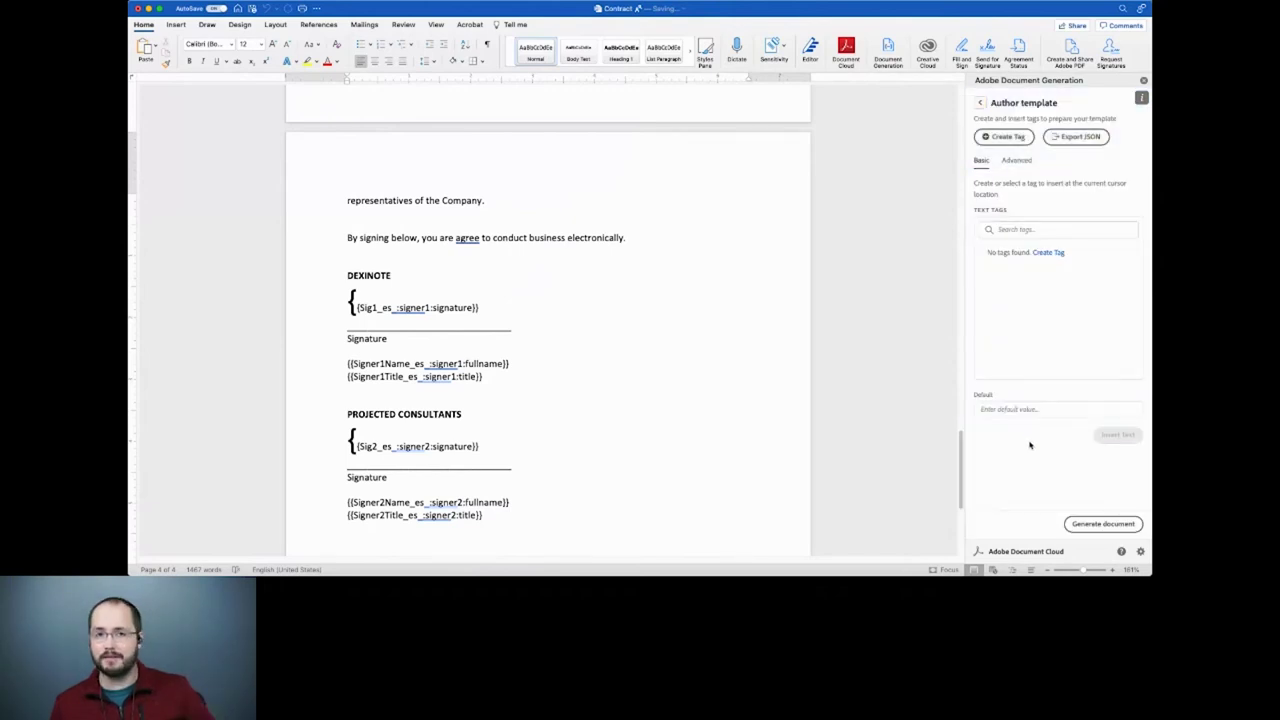
{"action": "left_click", "coordinate": [1026, 164]}
{"action": "left_click", "coordinate": [1010, 365]}
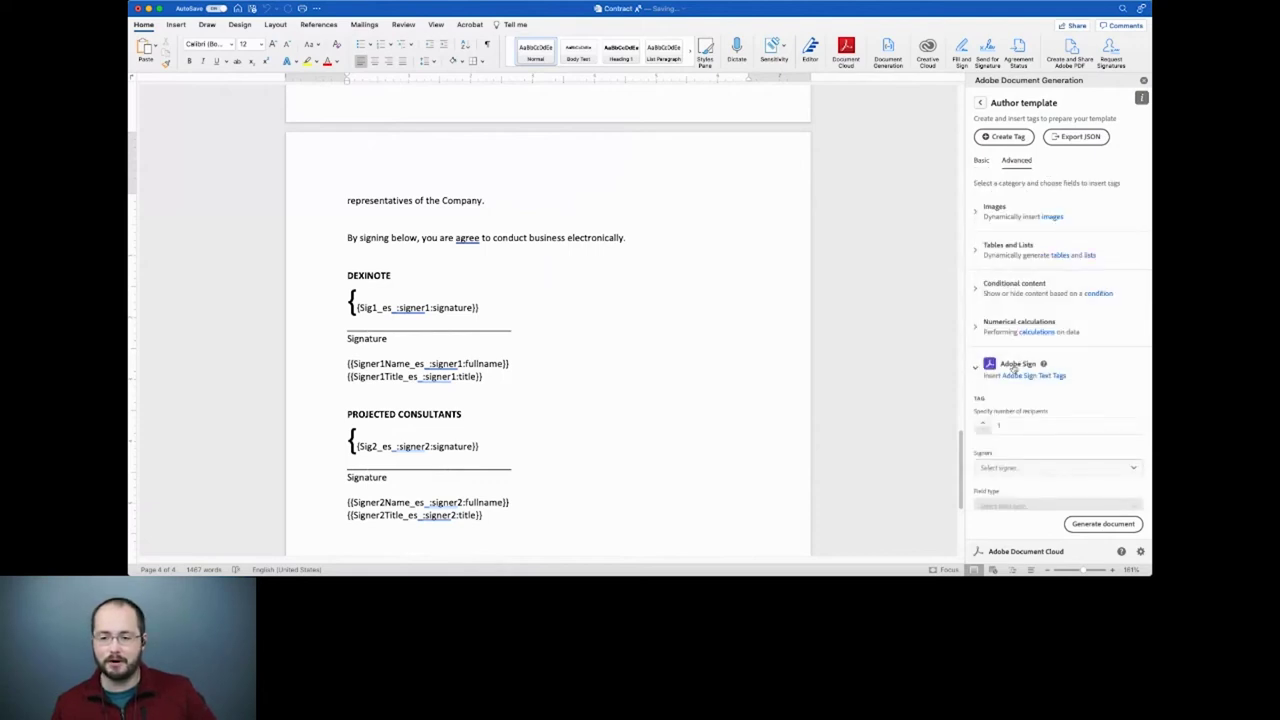
{"action": "scroll", "coordinate": [606, 443], "scroll_direction": "down", "scroll_amount": 3}
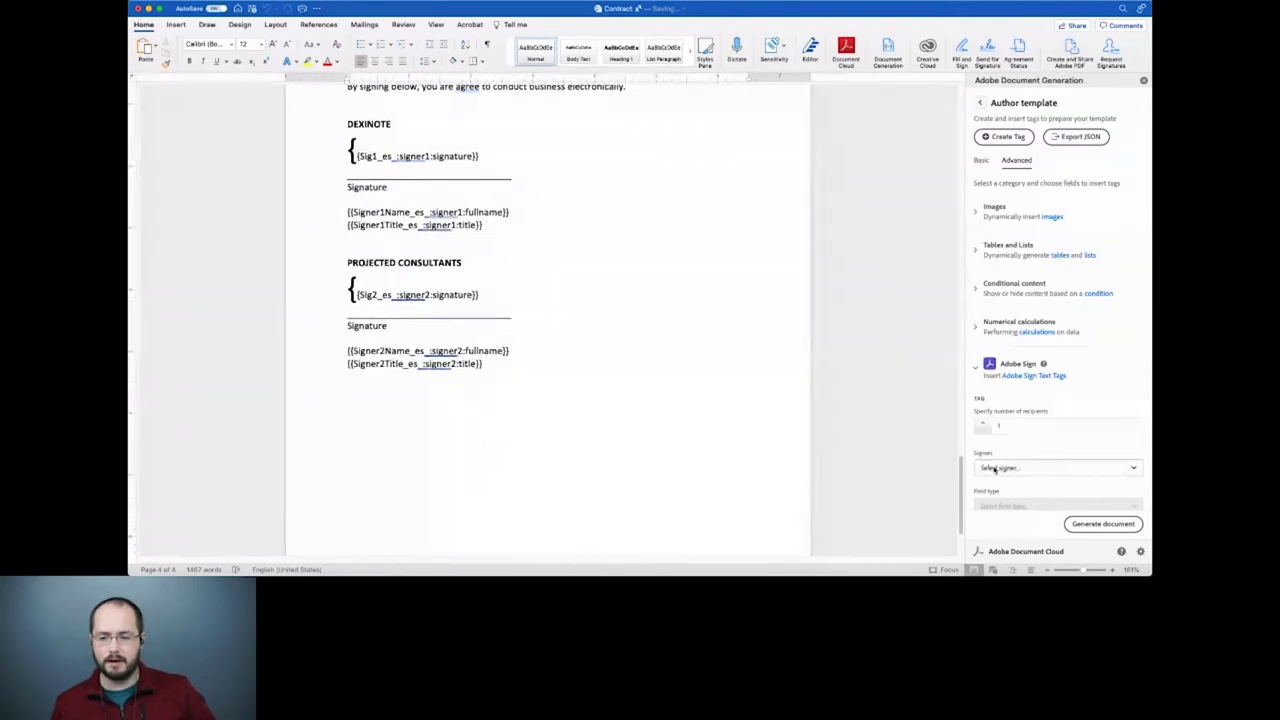
{"action": "left_click", "coordinate": [1000, 467]}
{"action": "left_click", "coordinate": [997, 448]}
{"action": "scroll", "coordinate": [1050, 440], "scroll_direction": "down", "scroll_amount": 3}
{"action": "left_click", "coordinate": [1082, 393]}
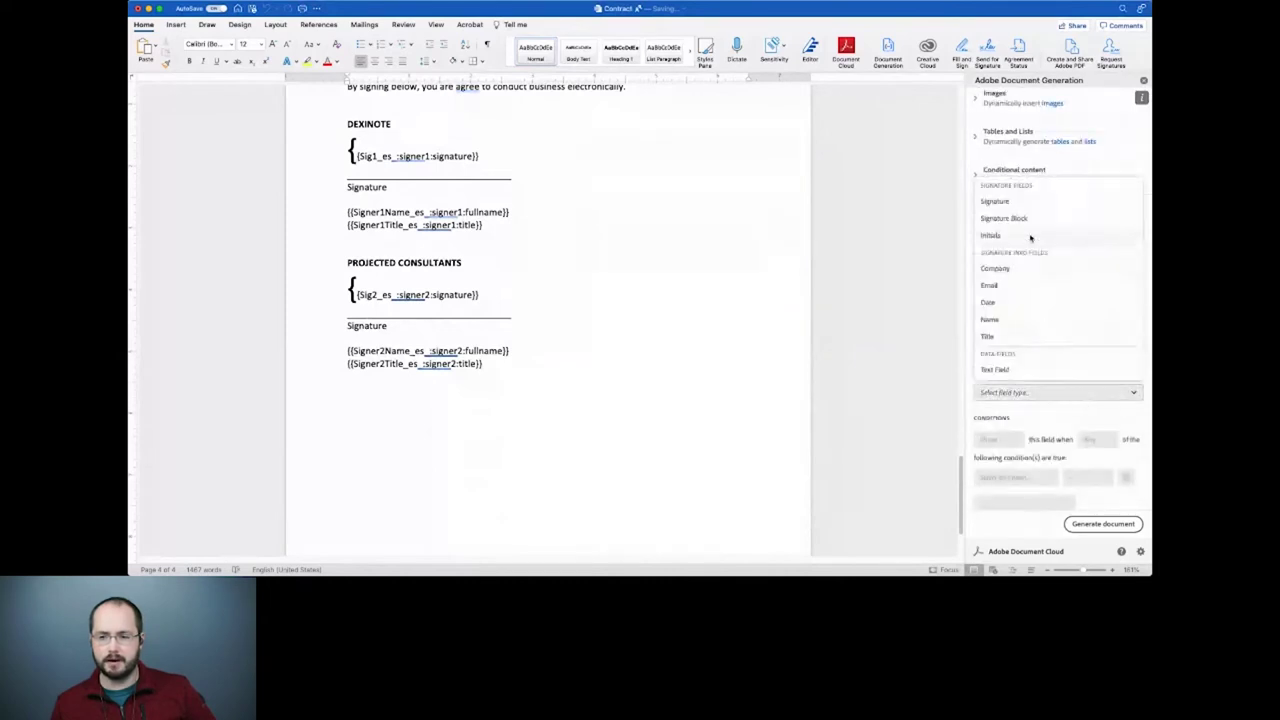
{"action": "left_click", "coordinate": [1030, 201]}
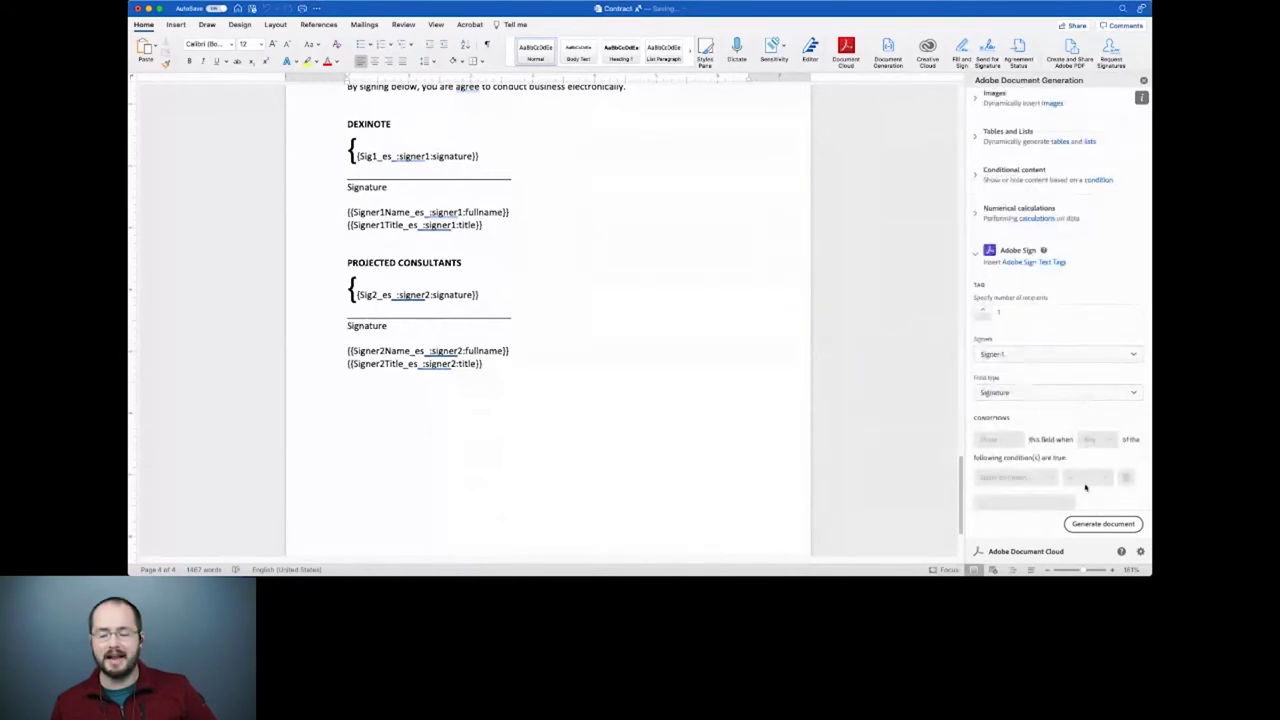
{"action": "left_click", "coordinate": [1102, 522]}
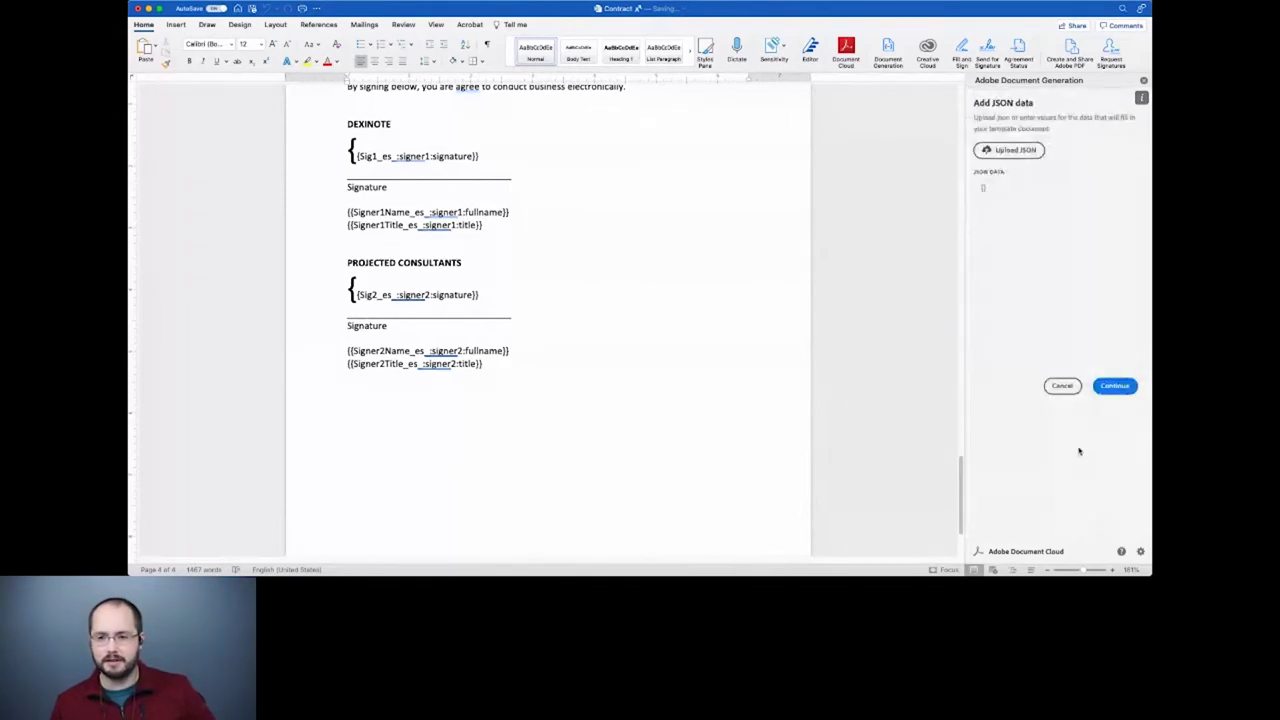
{"action": "left_click", "coordinate": [1062, 385]}
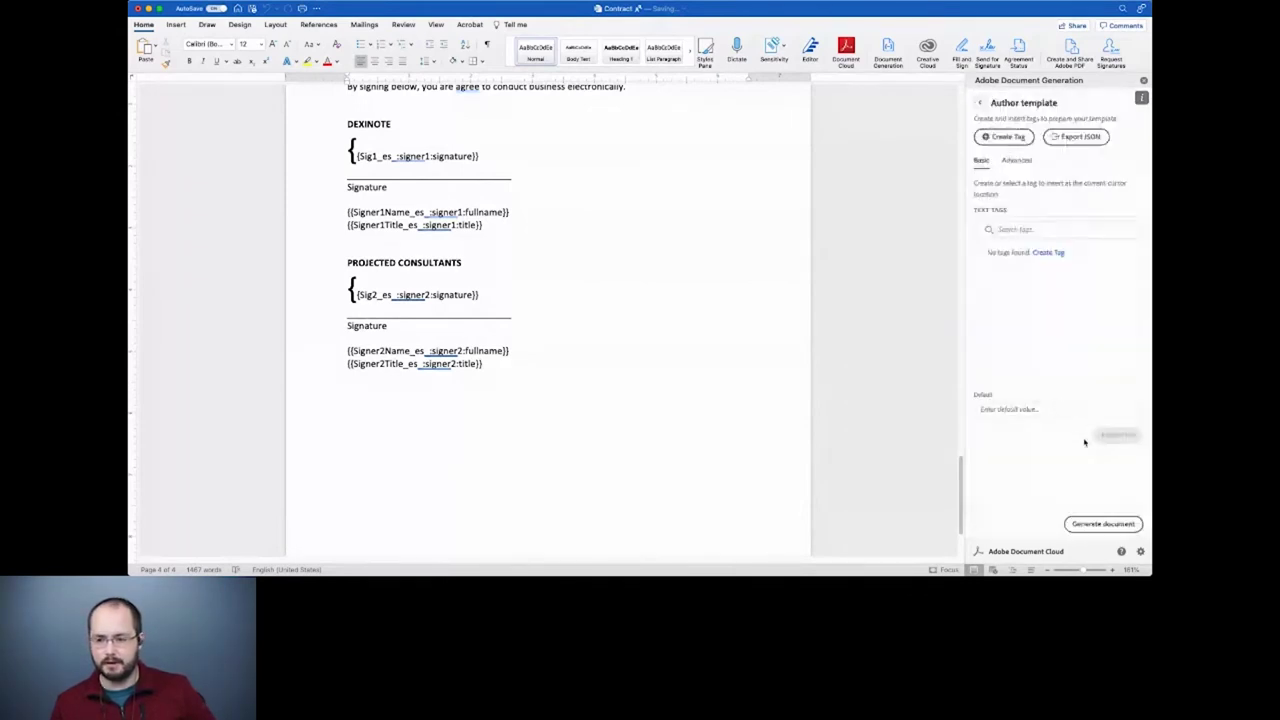
Insert an Adobe Sign text tag for Signer-1 with field type Signature below the Signer2Title tag.
{"action": "left_click", "coordinate": [1016, 160]}
{"action": "left_click", "coordinate": [1017, 357]}
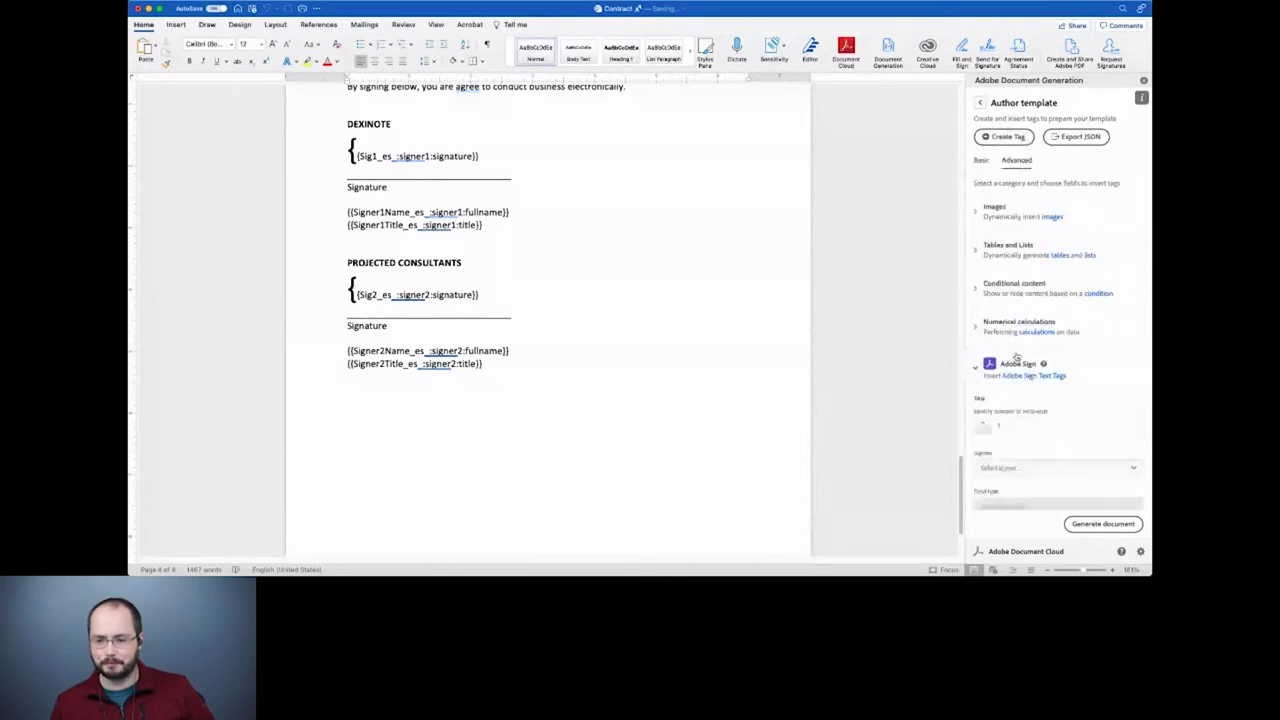
{"action": "scroll", "coordinate": [1020, 363], "scroll_direction": "down", "scroll_amount": 3}
{"action": "left_click", "coordinate": [1010, 318]}
{"action": "left_click", "coordinate": [1000, 296]}
{"action": "left_click", "coordinate": [1002, 356]}
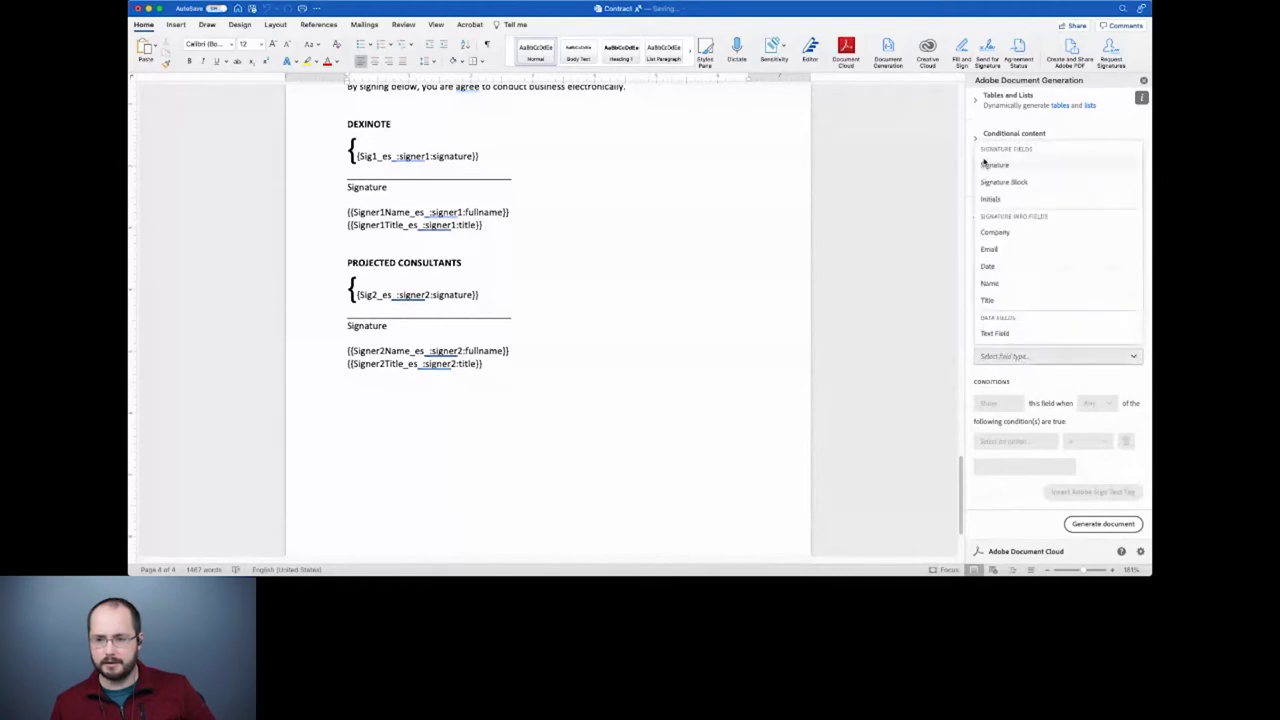
{"action": "left_click", "coordinate": [986, 165]}
{"action": "left_click", "coordinate": [1093, 492]}
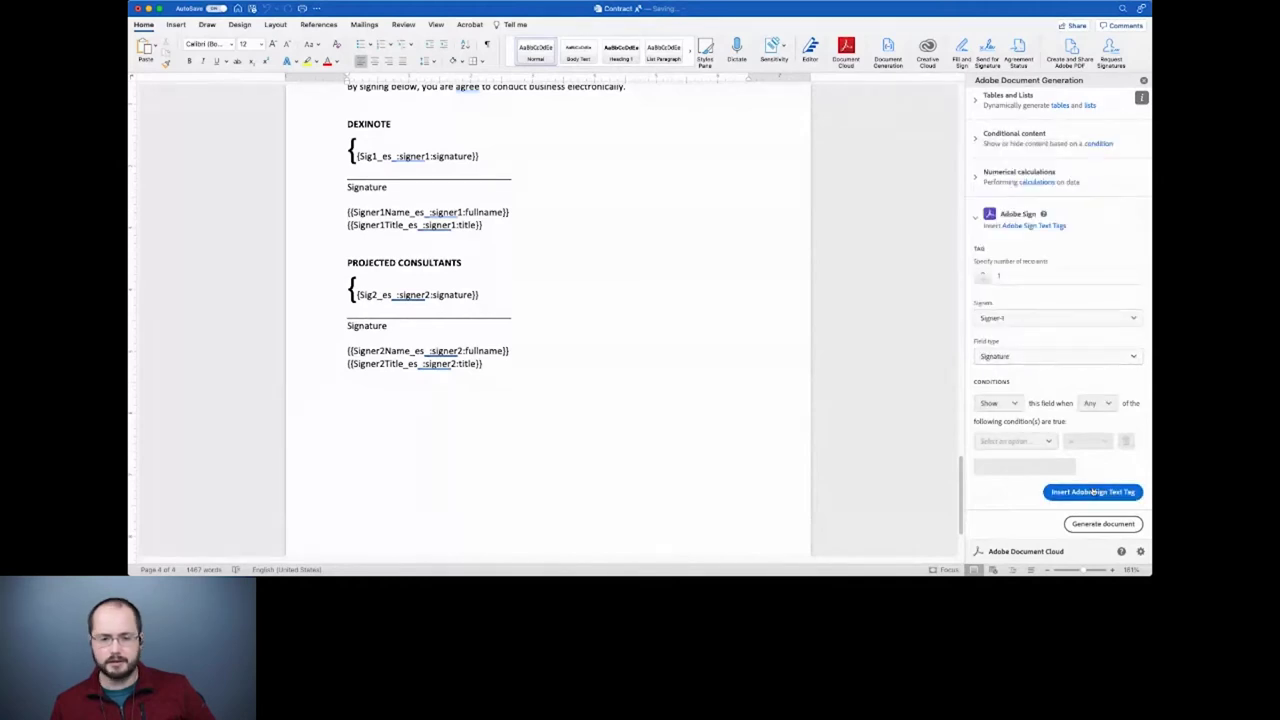
Delete the newly inserted Signature1 tag line at the end of the contract.
{"action": "left_click_drag", "start_coordinate": [444, 388], "coordinate": [292, 378]}
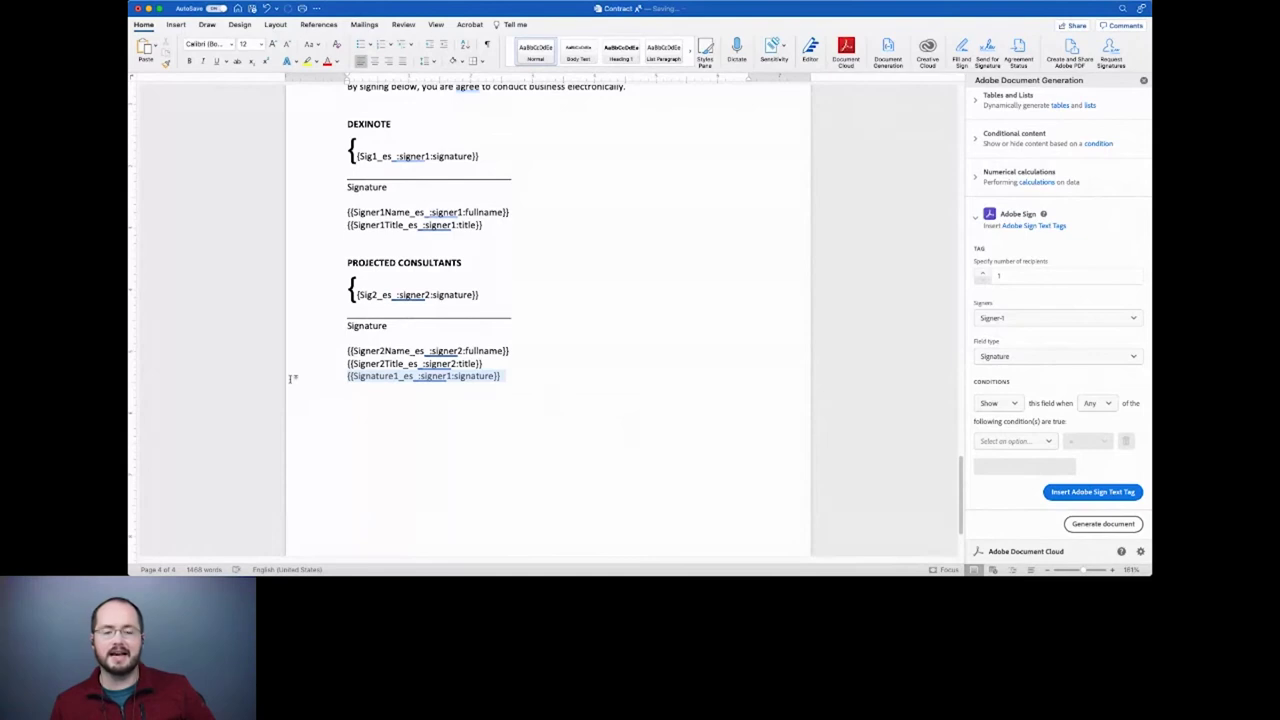
{"action": "key", "text": "BackSpace"}
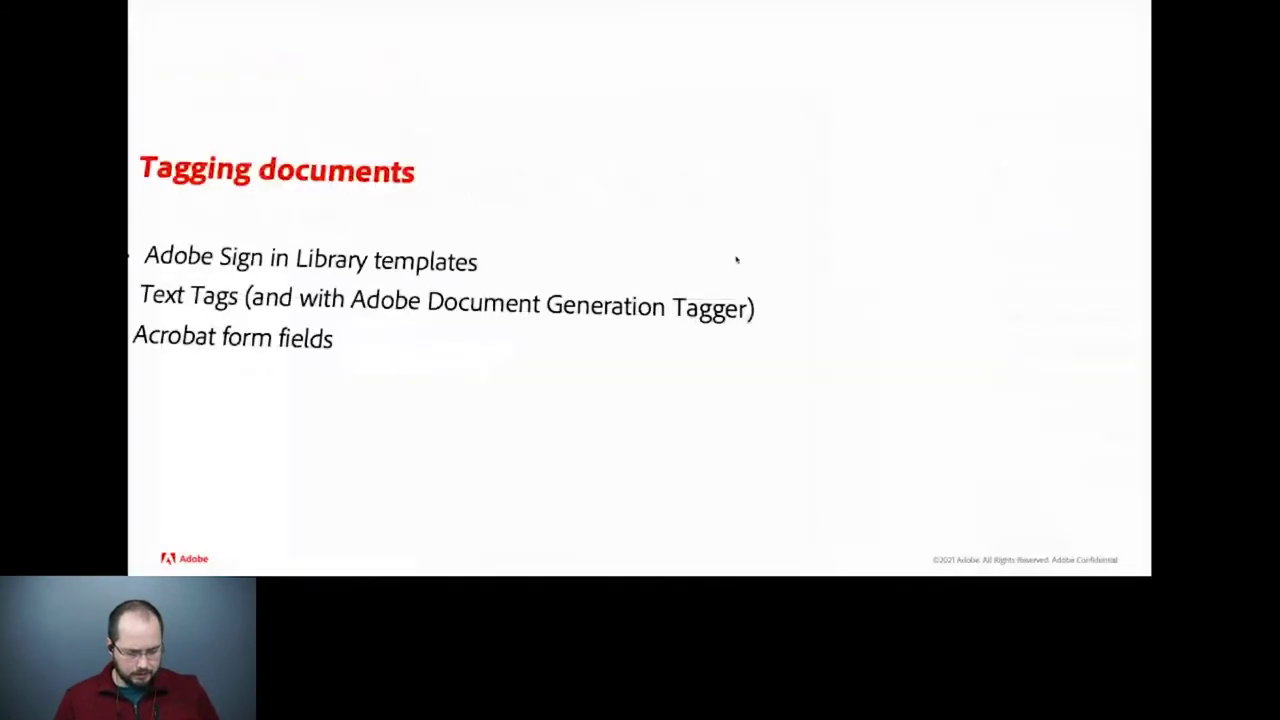
{"action": "key", "text": "Right"}
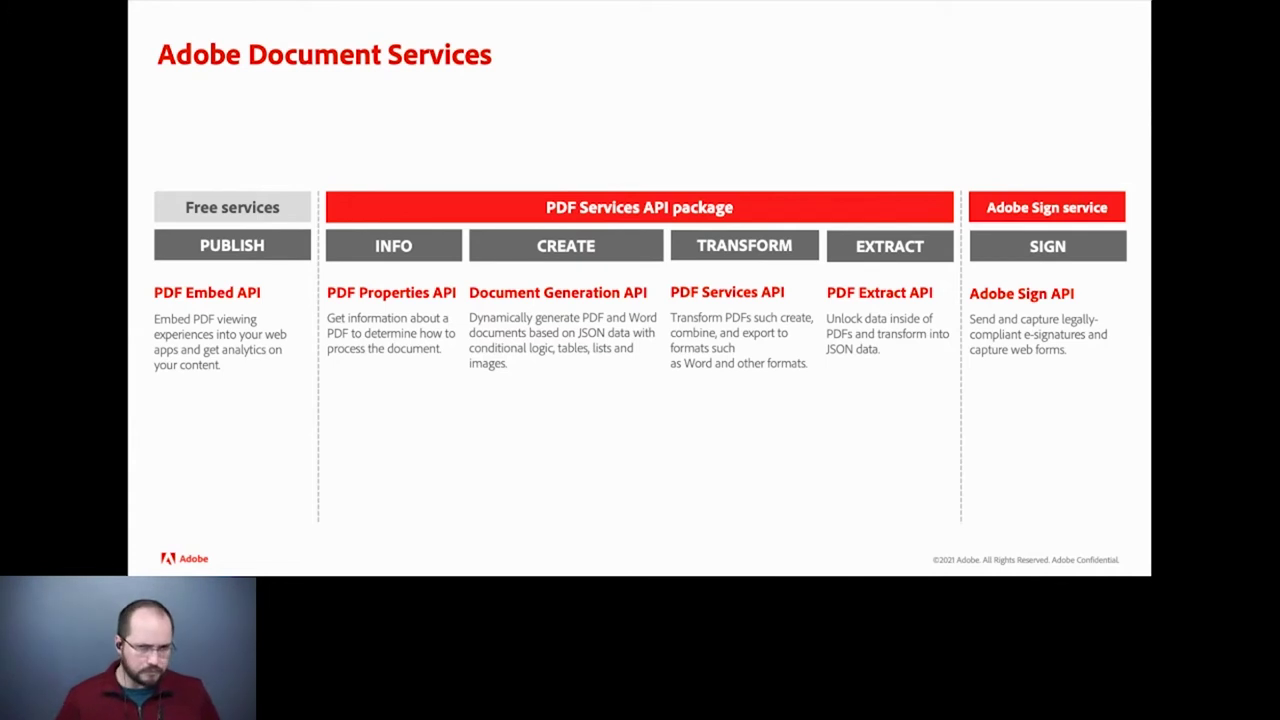
{"action": "key", "text": "Right"}
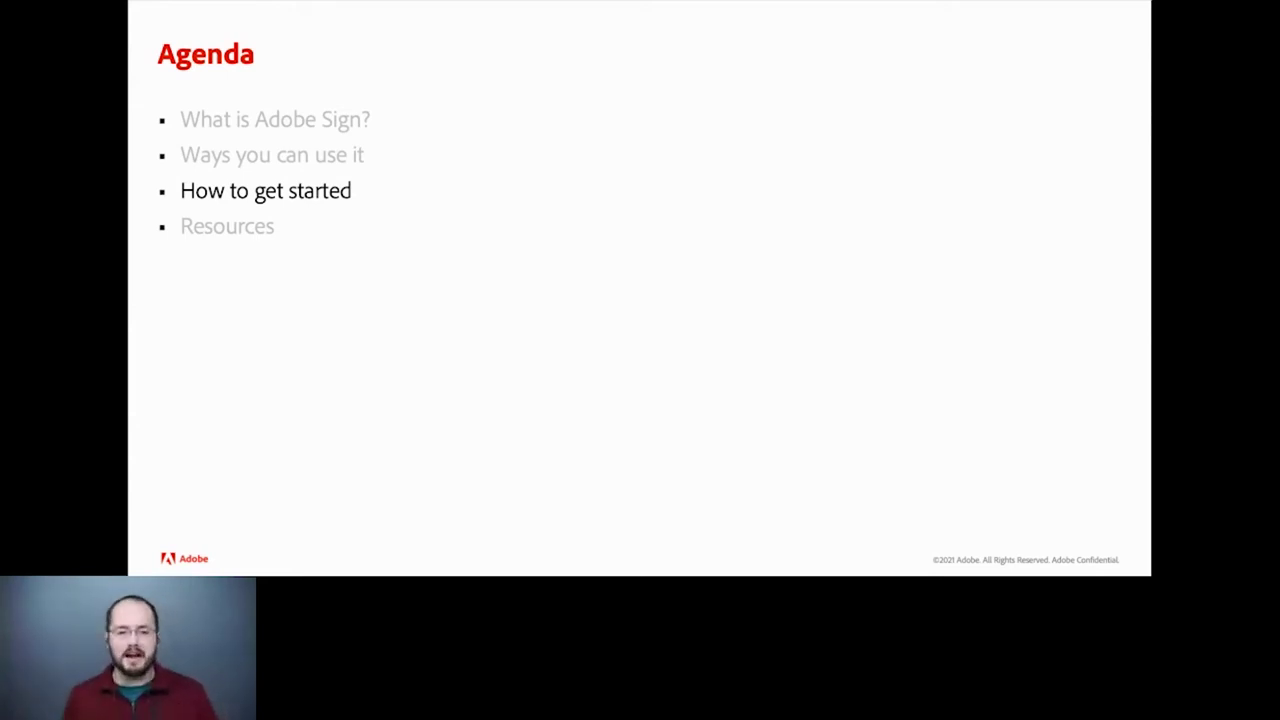
Switch to the browser and open the Adobe Sign API information page from the Adobe Developer site.
{"action": "key", "text": "super+Tab"}
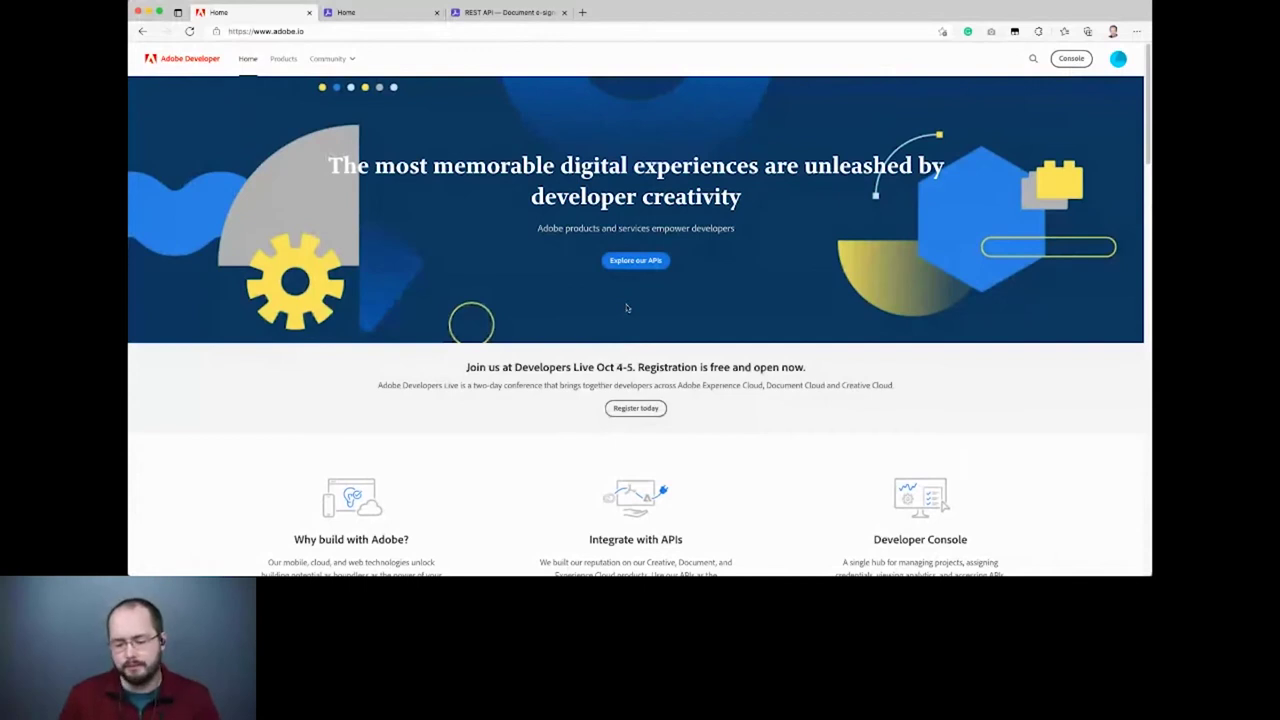
{"action": "scroll", "coordinate": [627, 308], "scroll_direction": "down", "scroll_amount": 15}
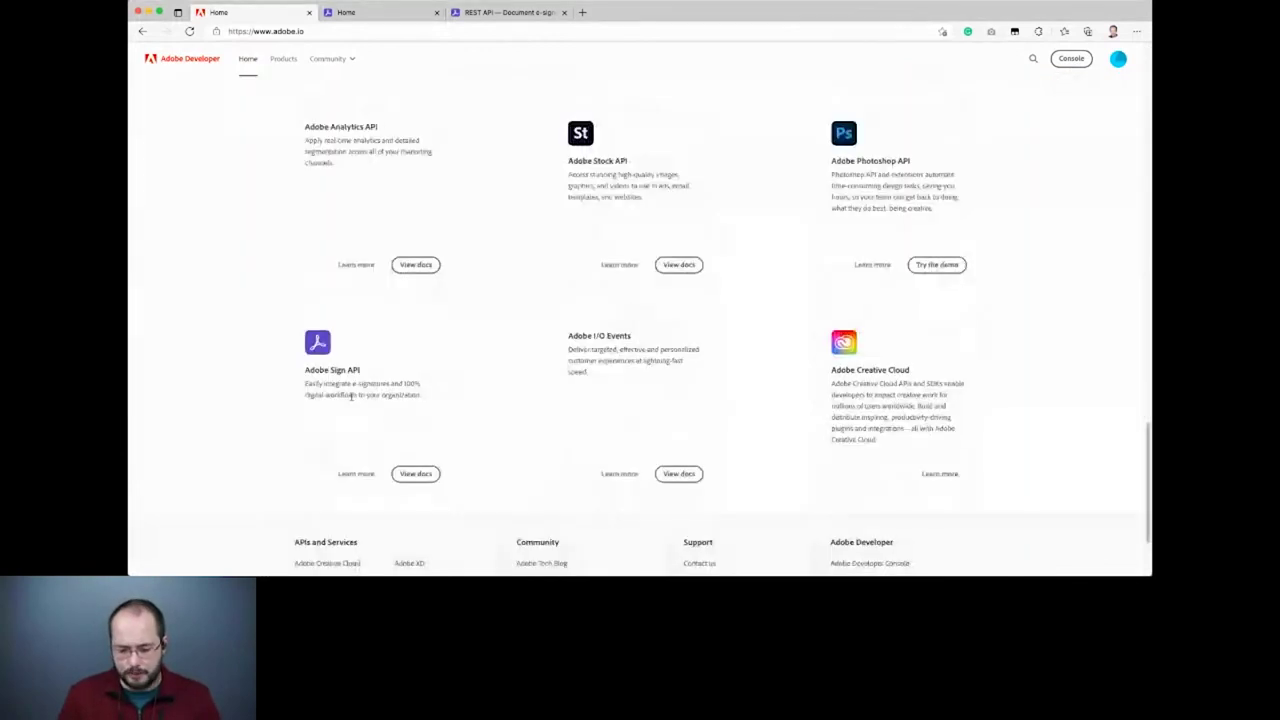
{"action": "left_click", "coordinate": [369, 476]}
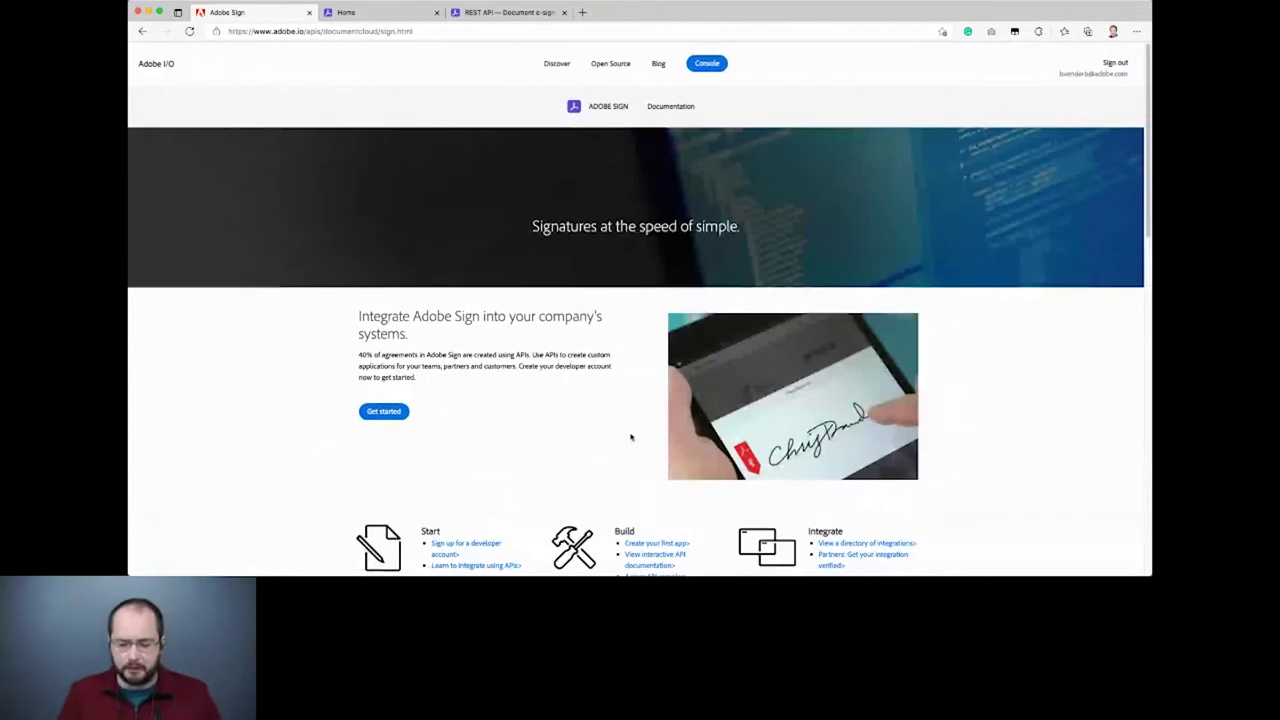
Review the Adobe Sign developer resources and open the guide for creating a first app.
{"action": "scroll", "coordinate": [630, 437], "scroll_direction": "down", "scroll_amount": 3}
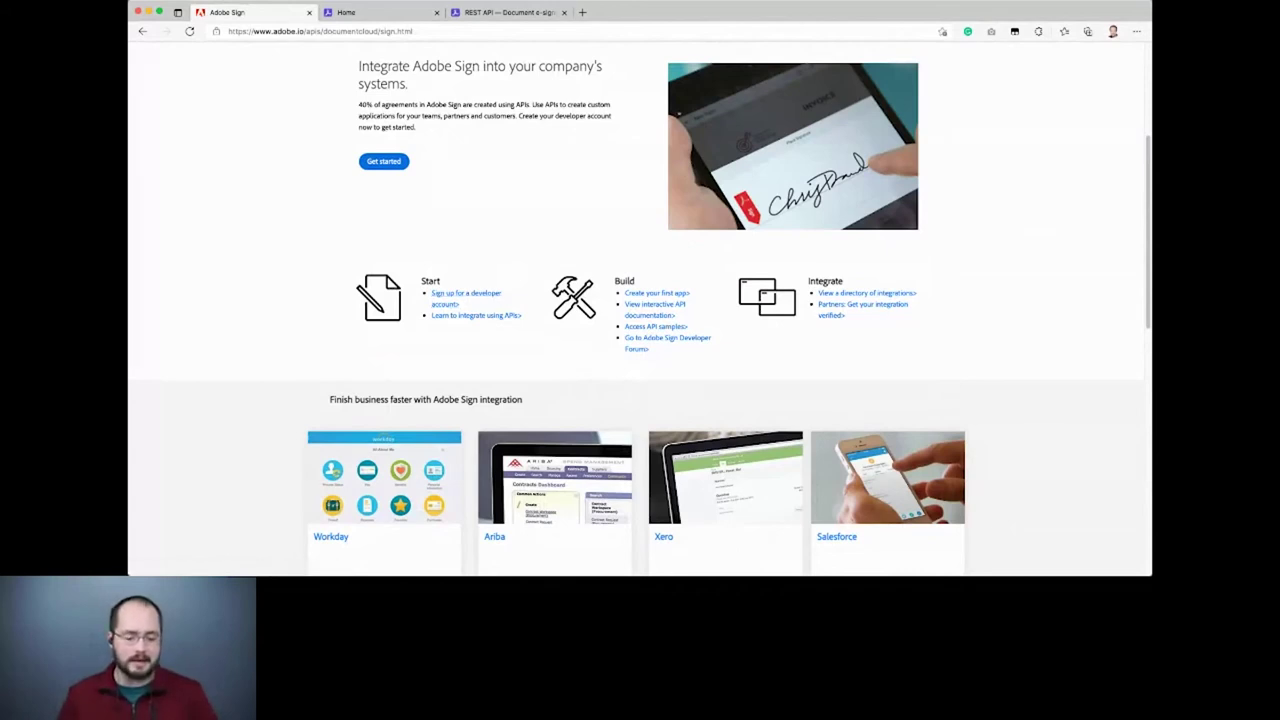
{"action": "key", "text": "super+Tab"}
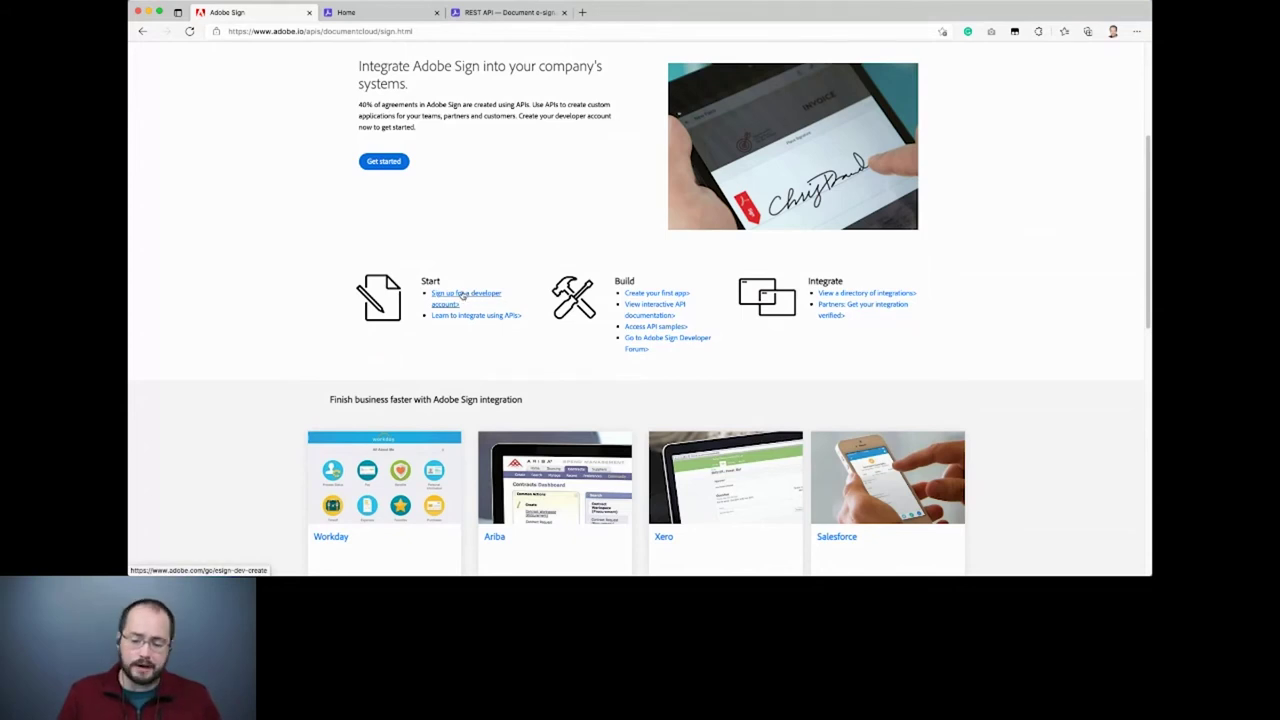
{"action": "left_click", "coordinate": [650, 297]}
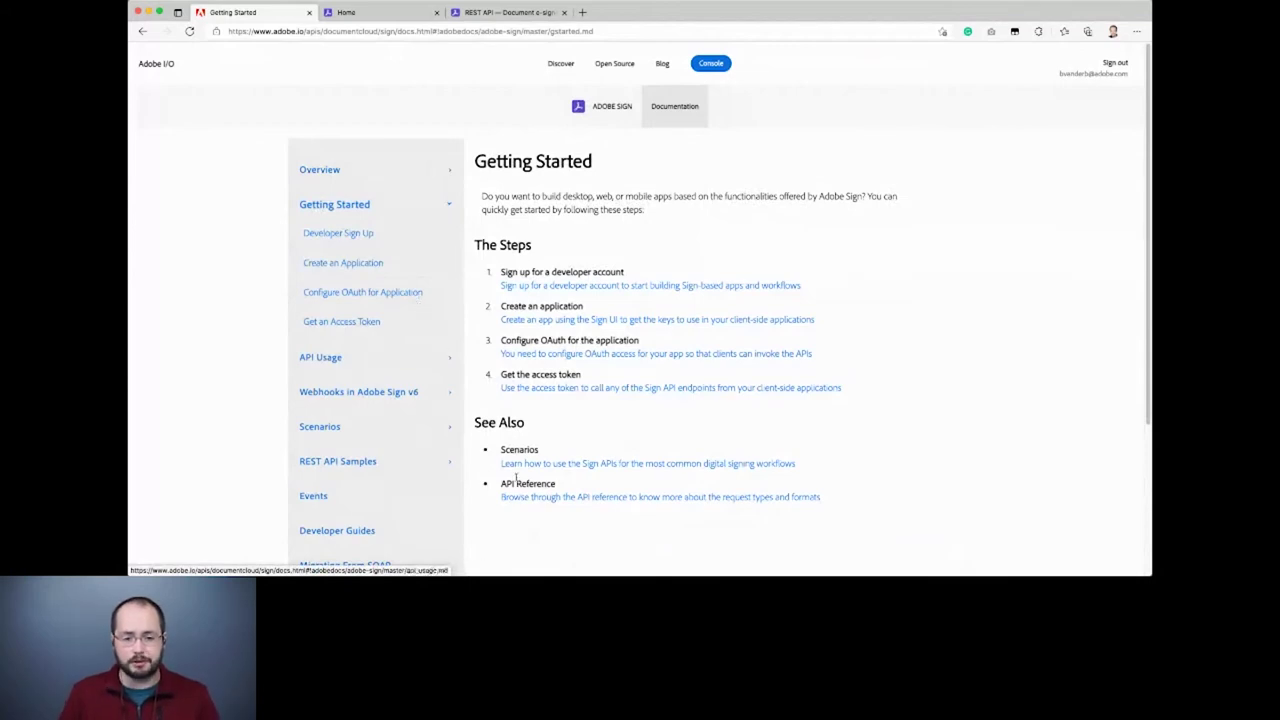
Open the API Reference in a new tab and review the REST API Version 6 resources and operations.
{"action": "left_click", "coordinate": [549, 499], "text": "super"}
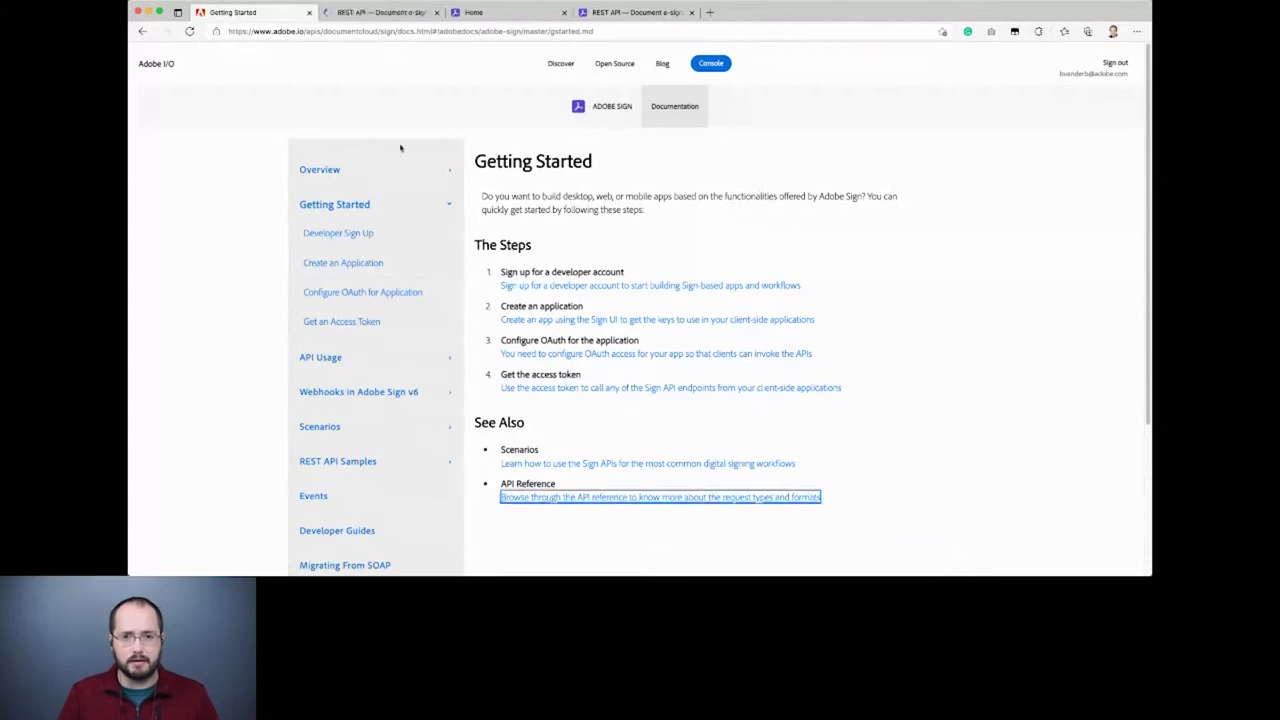
{"action": "left_click", "coordinate": [358, 14]}
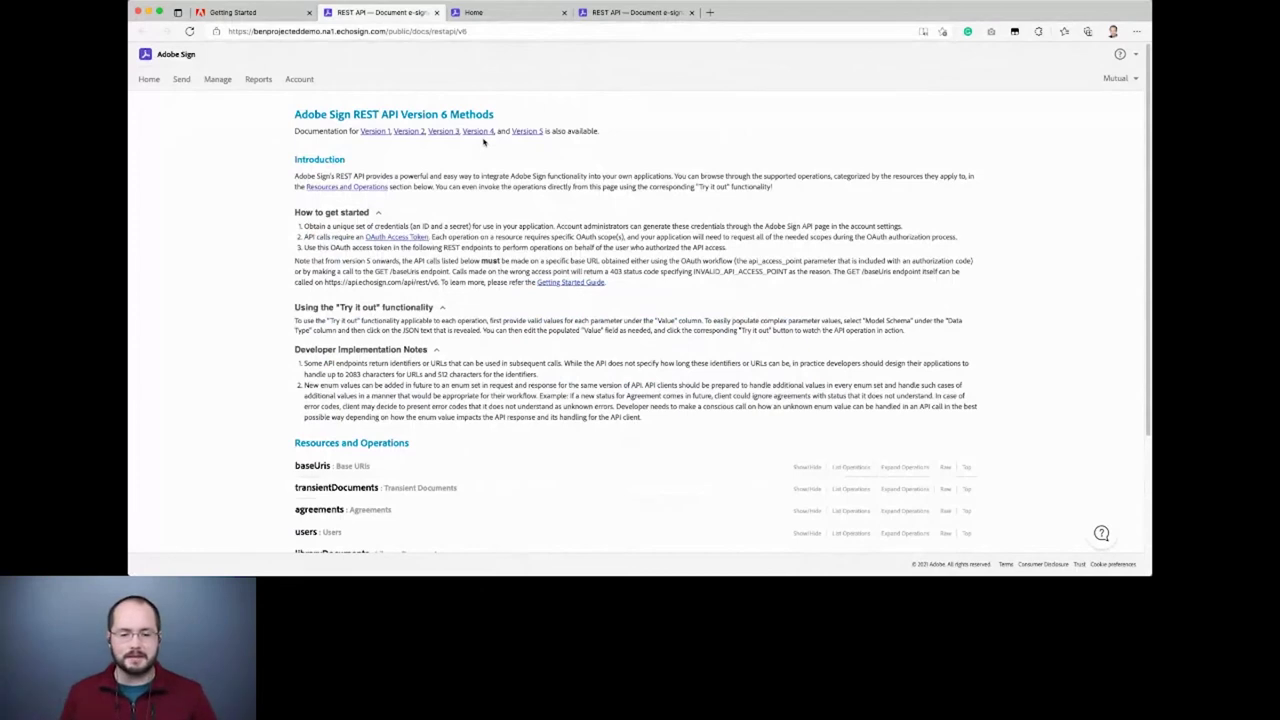
{"action": "scroll", "coordinate": [693, 225], "scroll_direction": "down", "scroll_amount": 1}
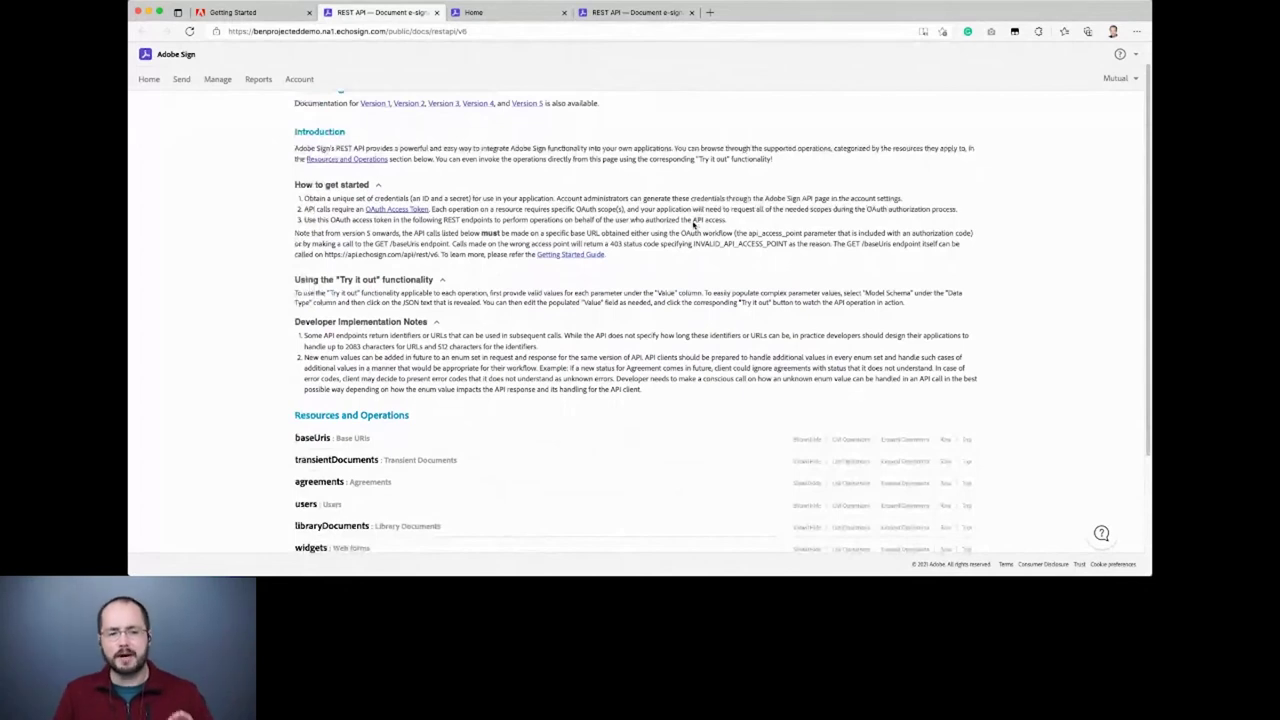
{"action": "scroll", "coordinate": [693, 225], "scroll_direction": "down", "scroll_amount": 3}
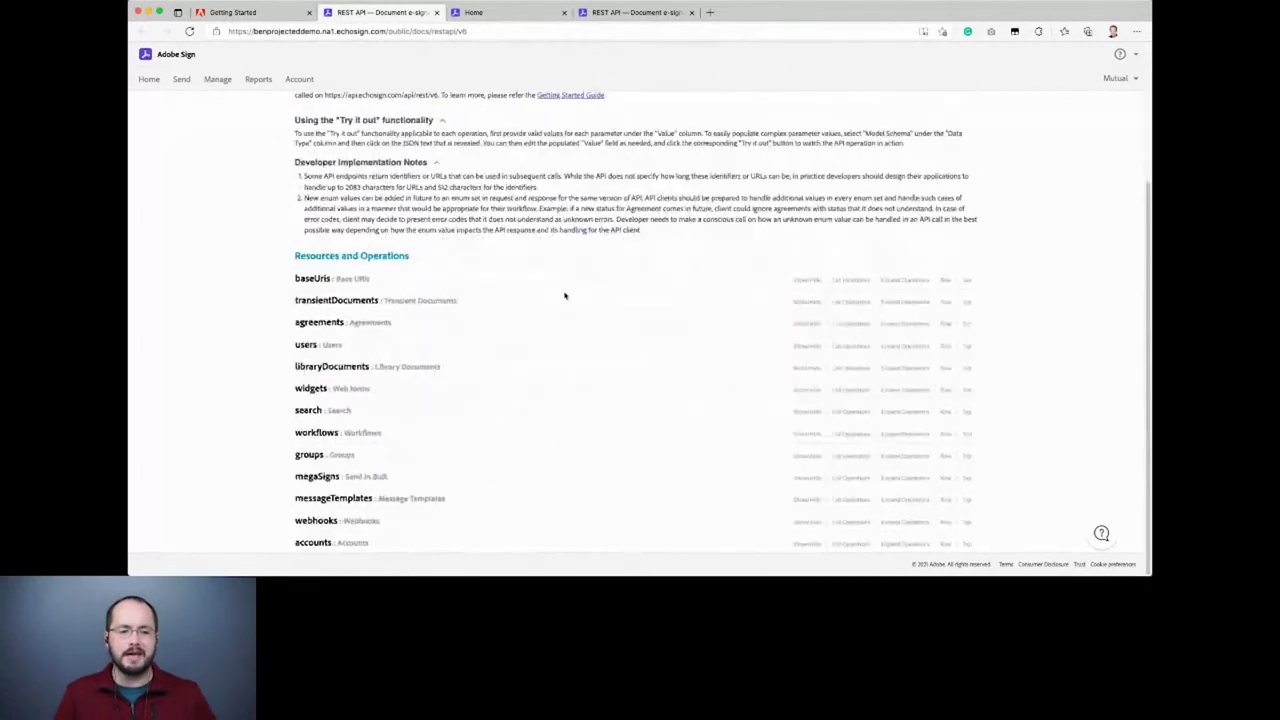